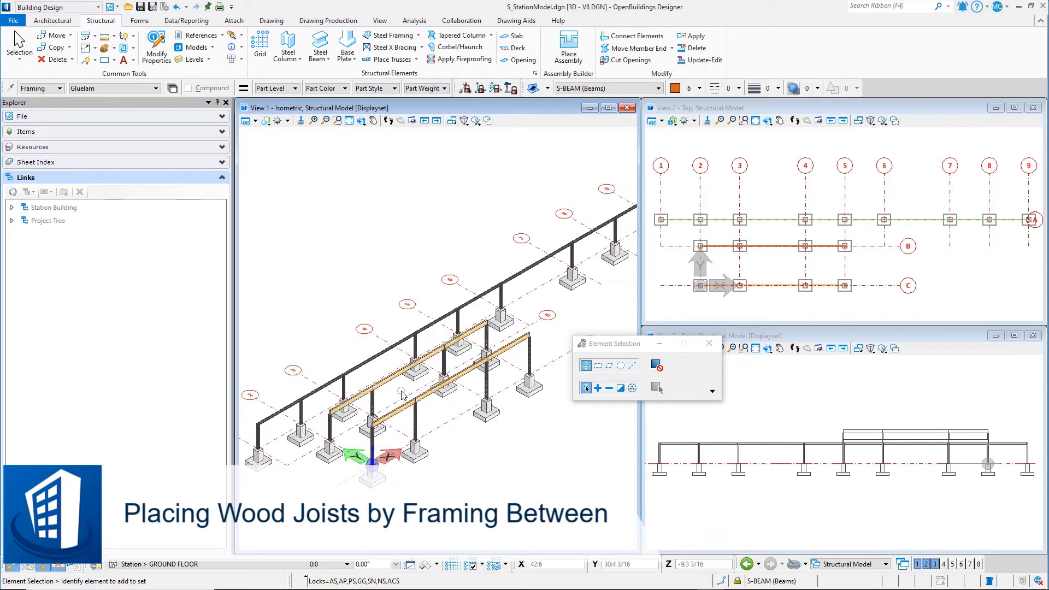
Start placing timber joists at spacing and set the rectangular section to 0:3 1/2 wide and 0:9 deep
scroll(402, 392, "up", 4)
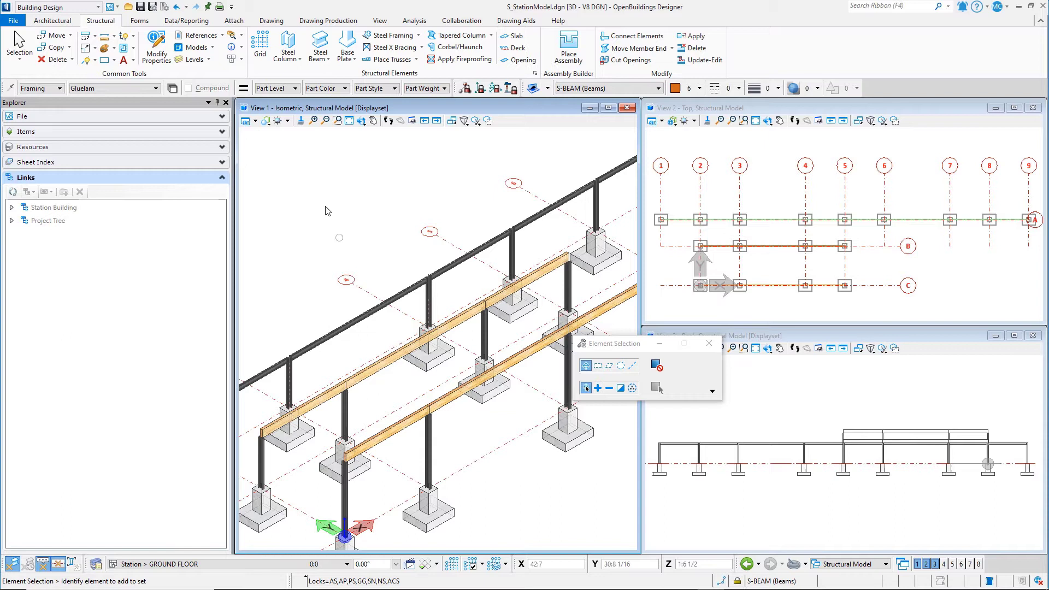
left_click(419, 36)
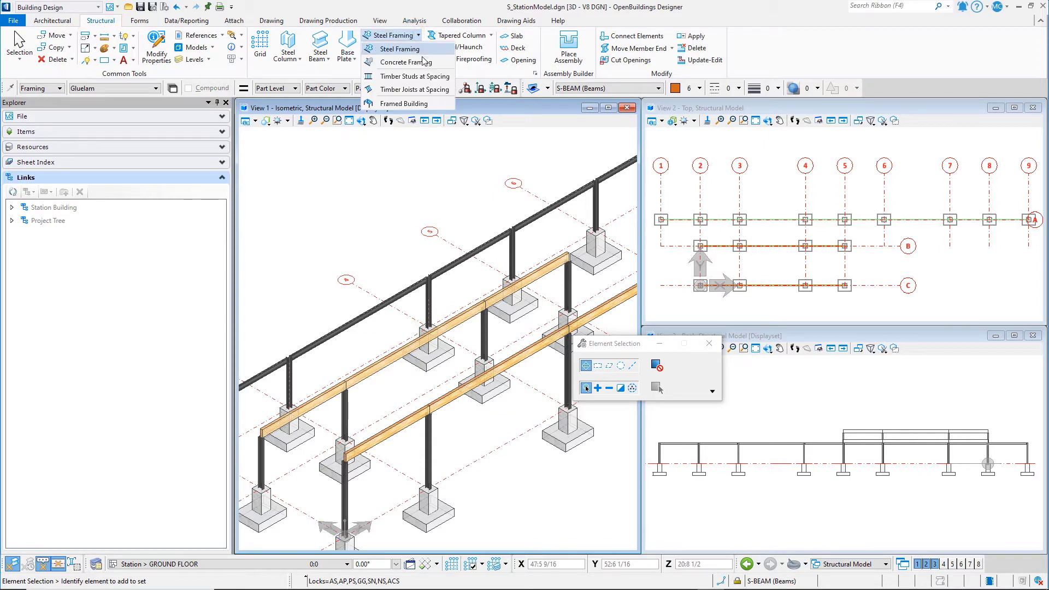
left_click(434, 92)
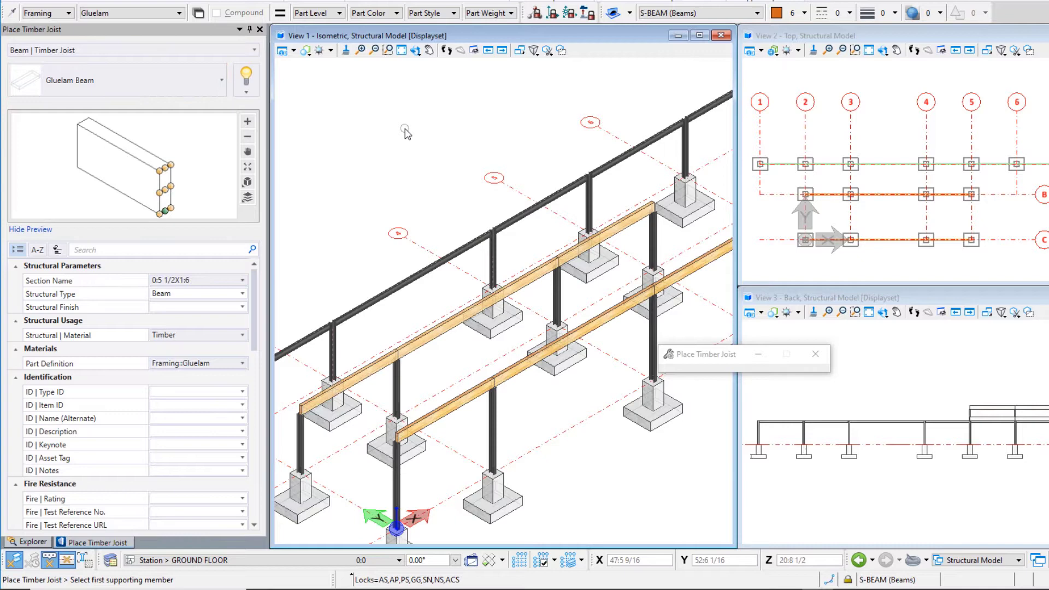
left_click(212, 281)
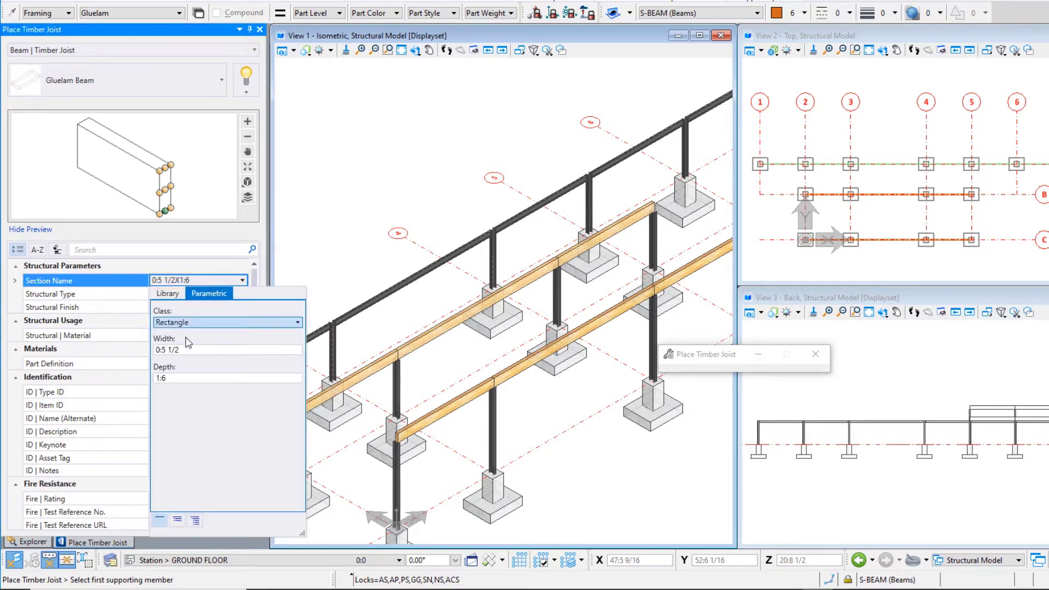
double_click(167, 351)
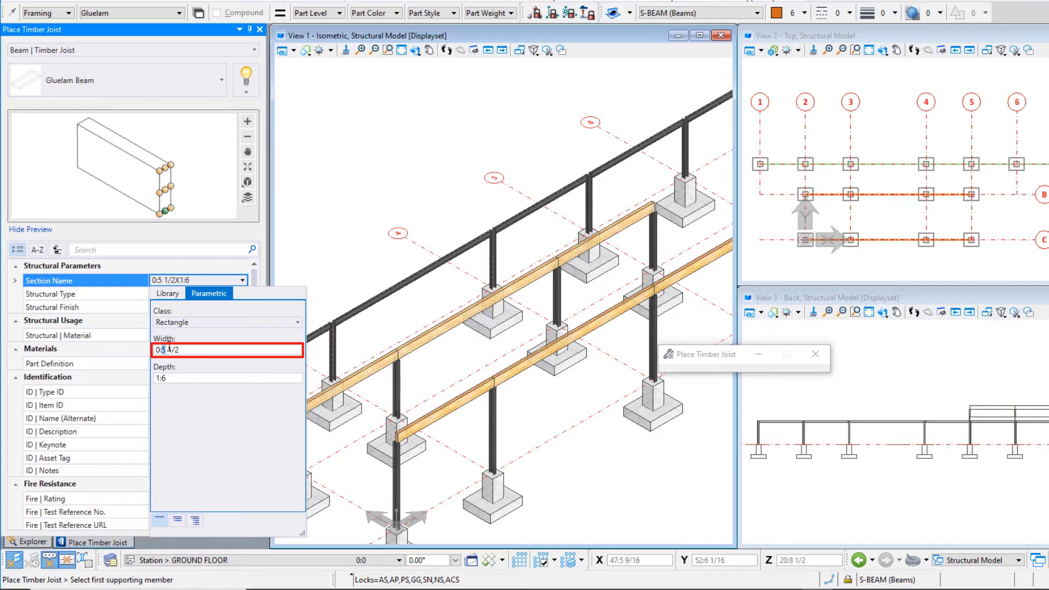
key("Tab")
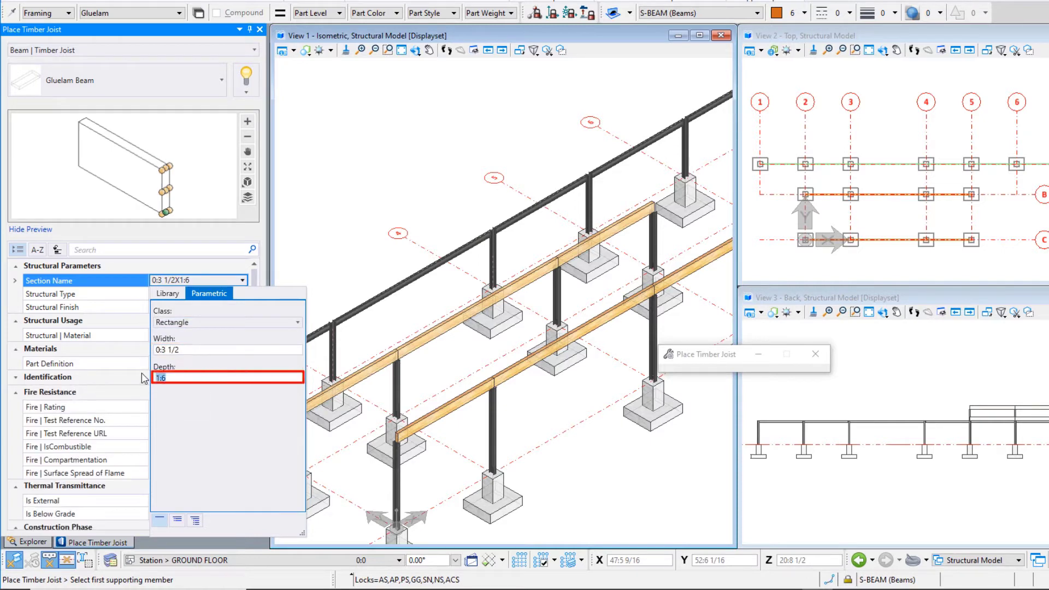
type(":9")
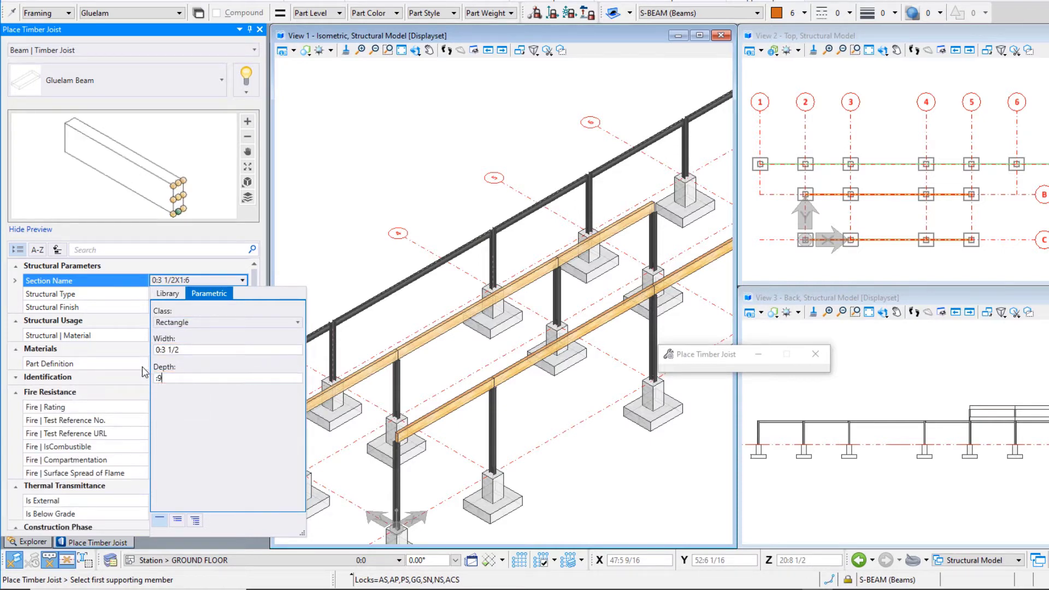
key("Return")
Set the timber joist's structural finish to Sealed
left_click(164, 306)
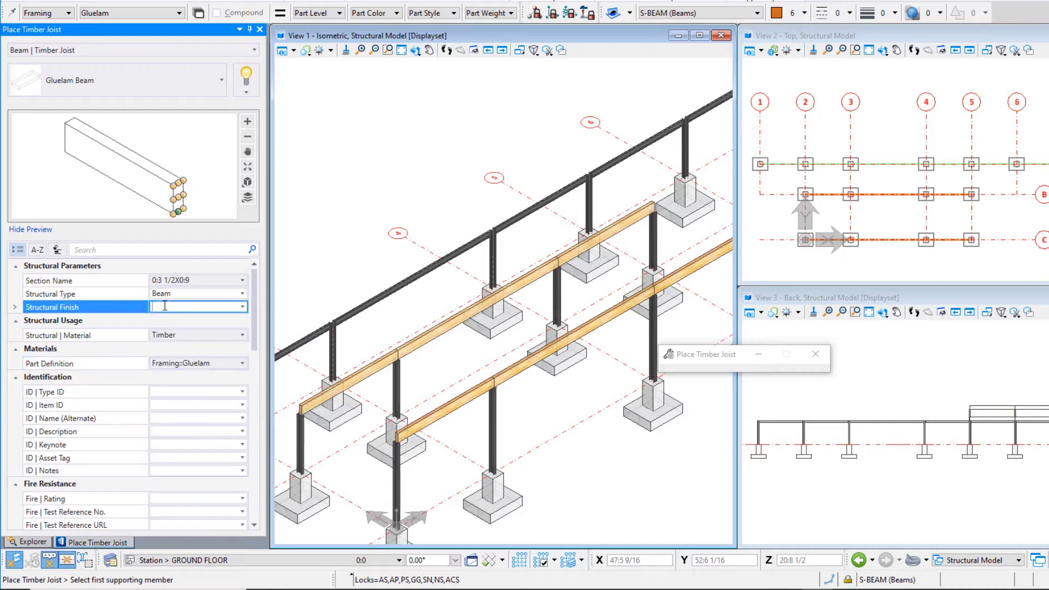
left_click(242, 306)
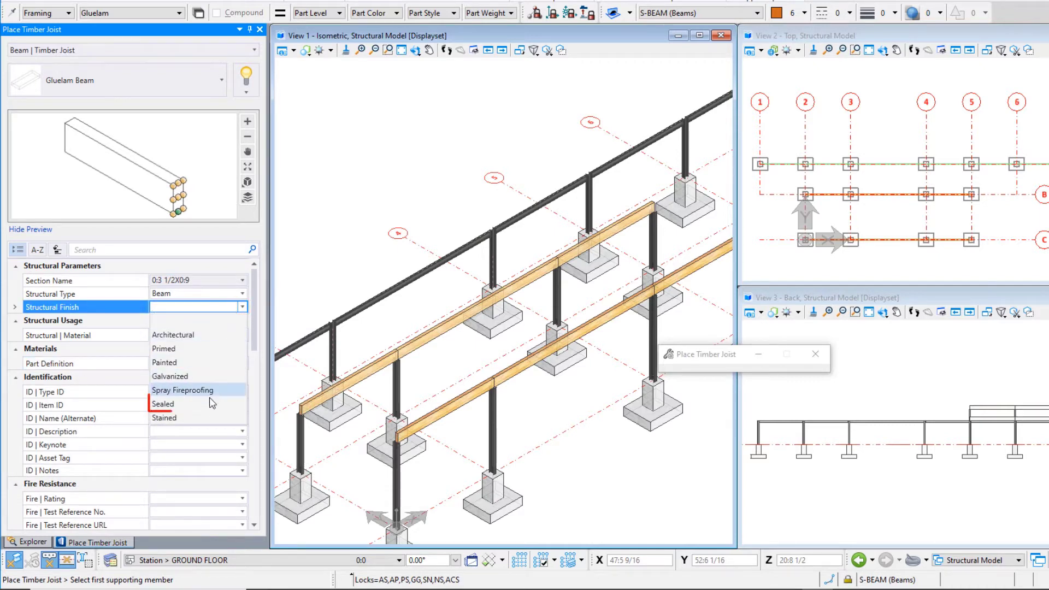
left_click(211, 404)
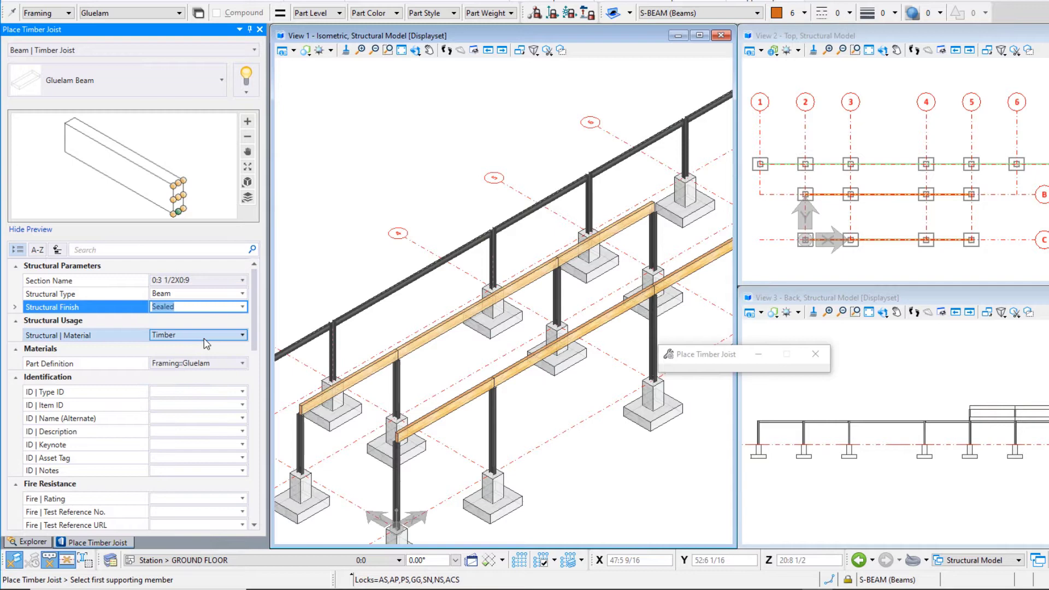
Give the joist the type ID B3 and the alternate name Glulam Timber
left_click(208, 391)
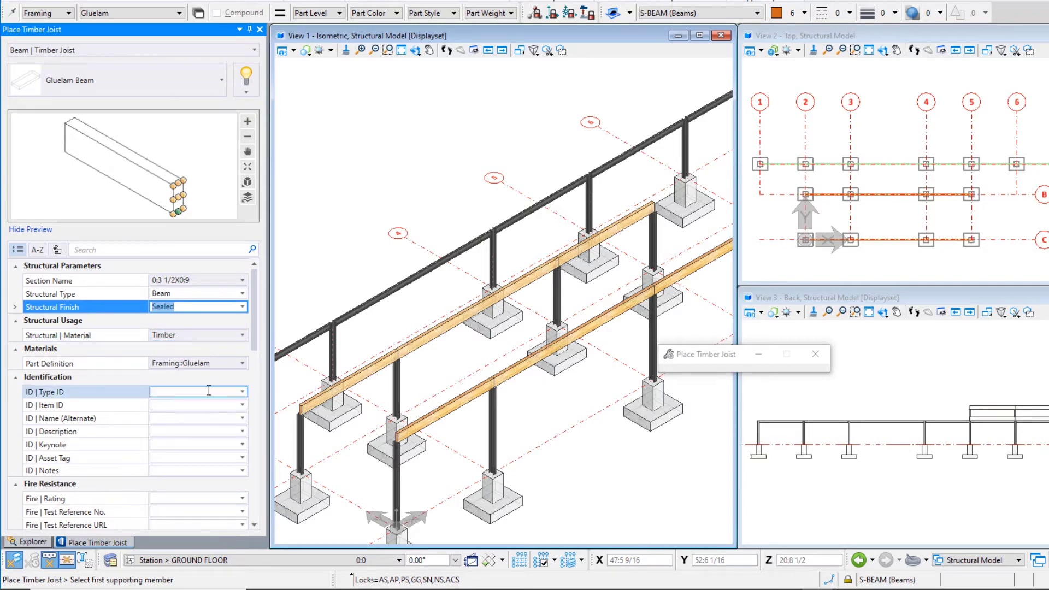
type("B")
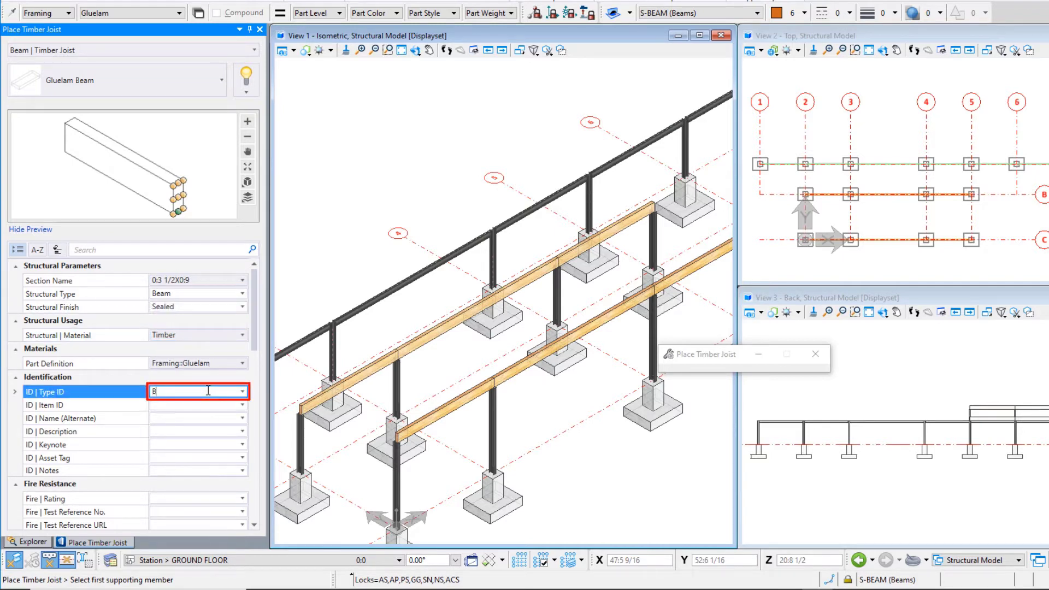
type("3")
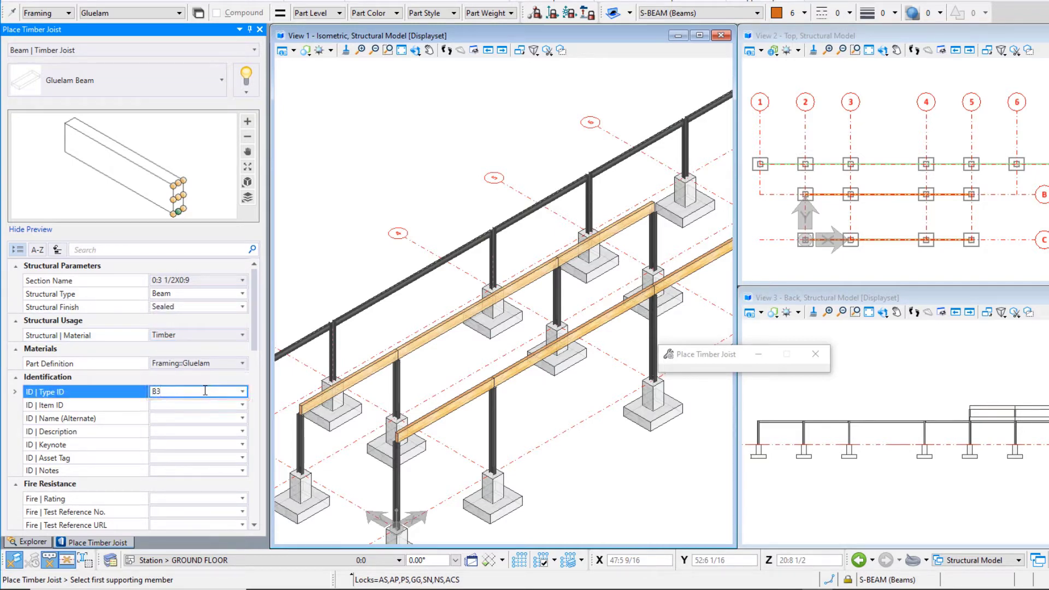
left_click(197, 419)
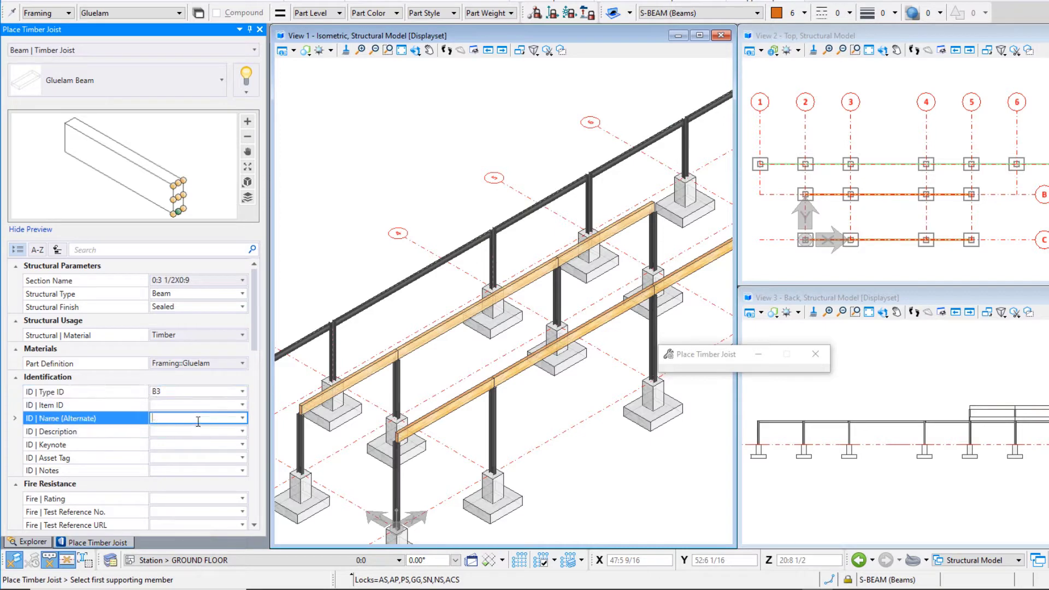
left_click(242, 418)
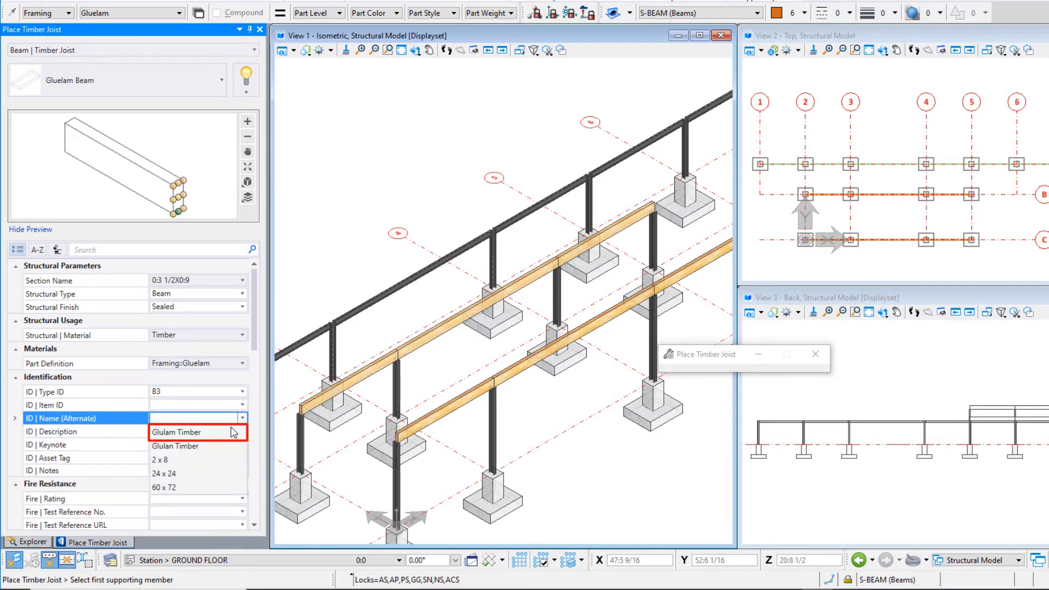
left_click(233, 432)
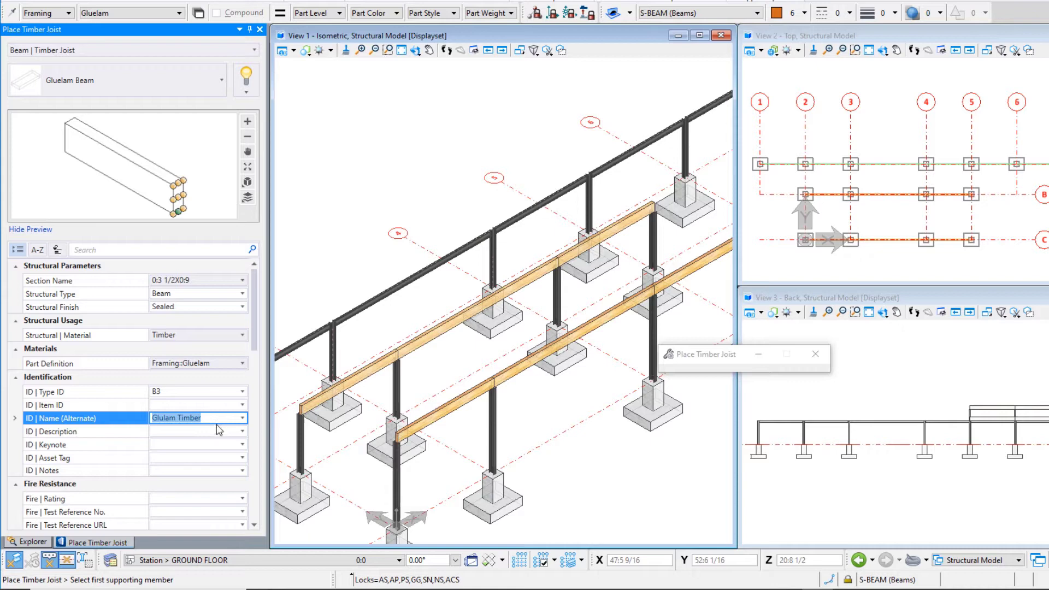
Save the joist definition as a new catalog item named "B3 | Gluelam Beam"
left_click(247, 92)
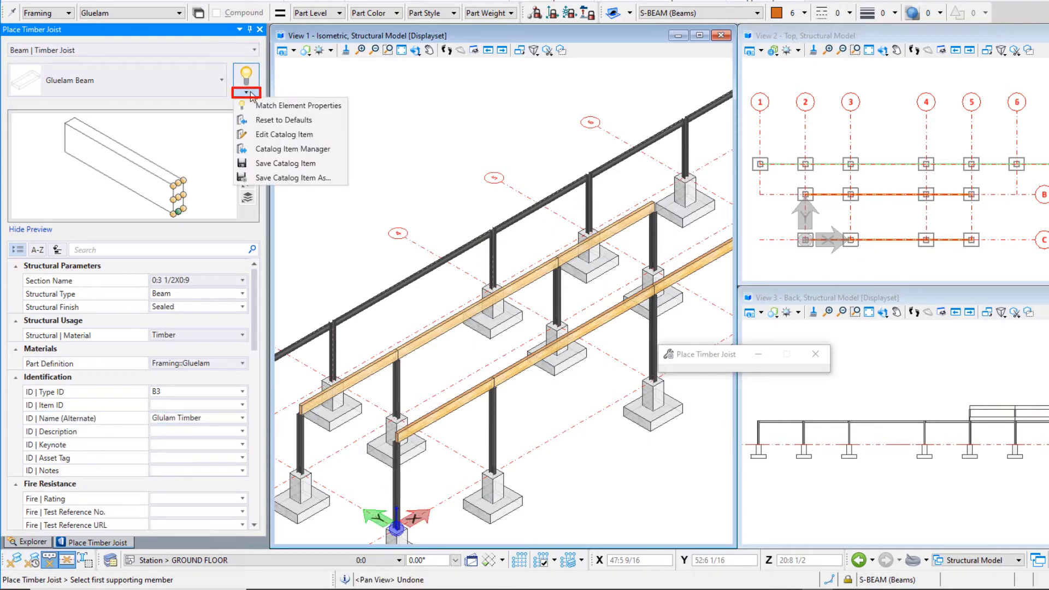
left_click(293, 177)
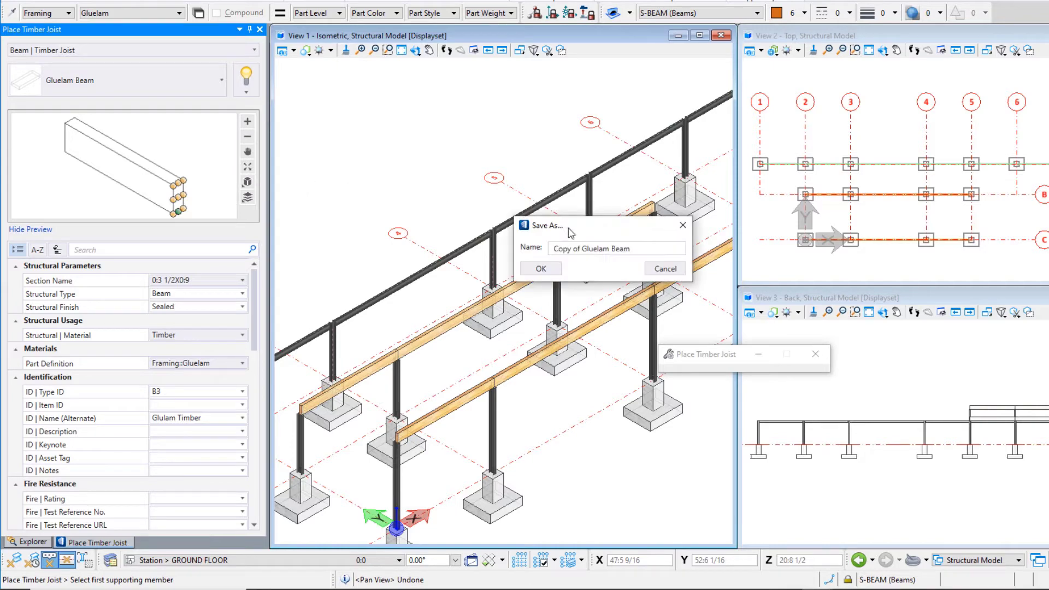
left_click_drag(582, 250, 552, 250)
type("B3 |")
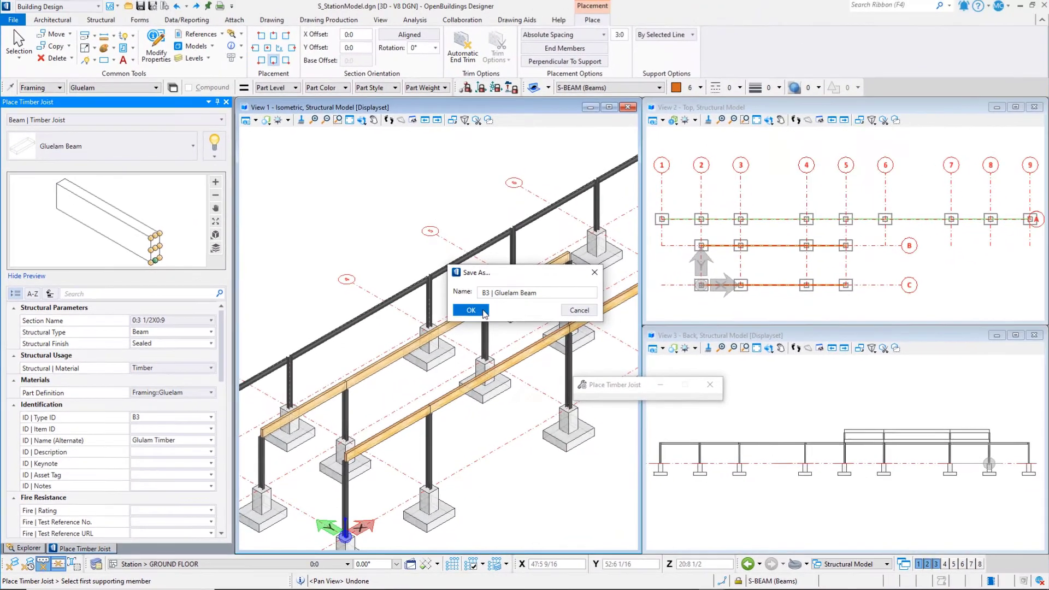
key("Return")
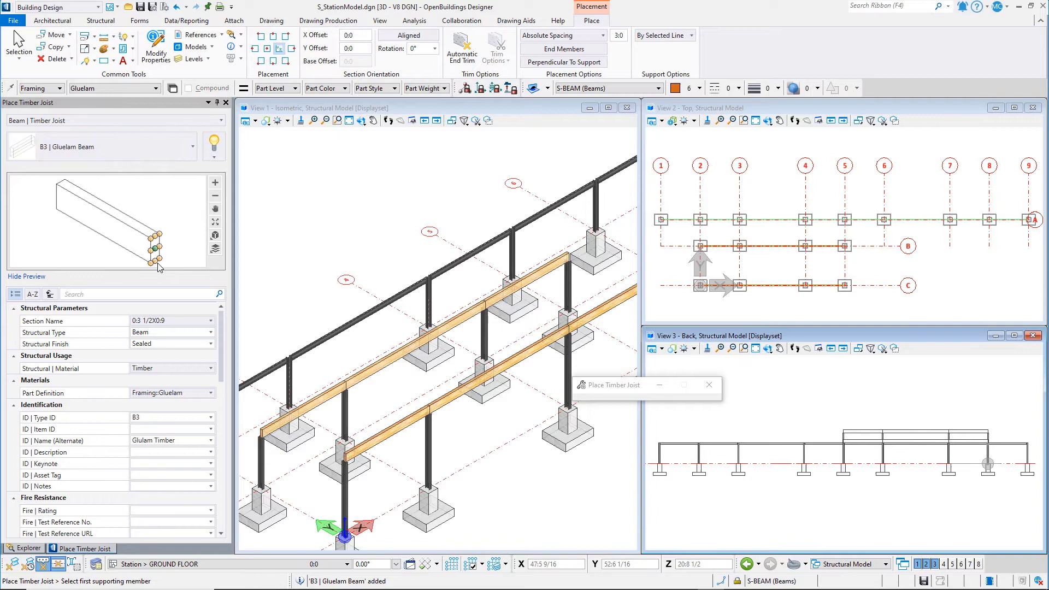
Configure joist placement with a bottom-centre placement point, Absolute Spacing, End Members enabled and support By Selected Line
left_click(273, 61)
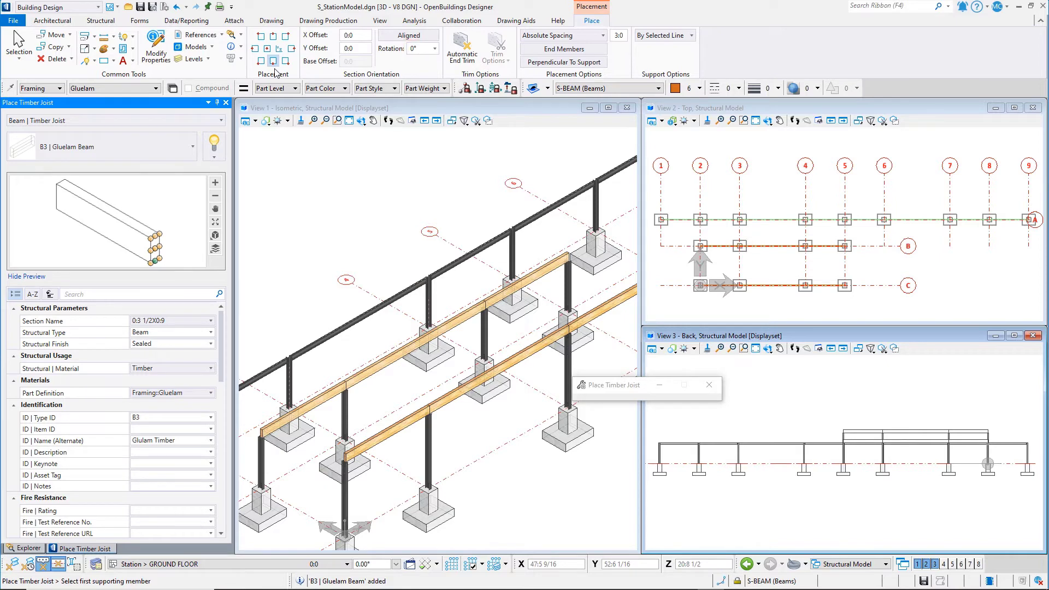
left_click(572, 37)
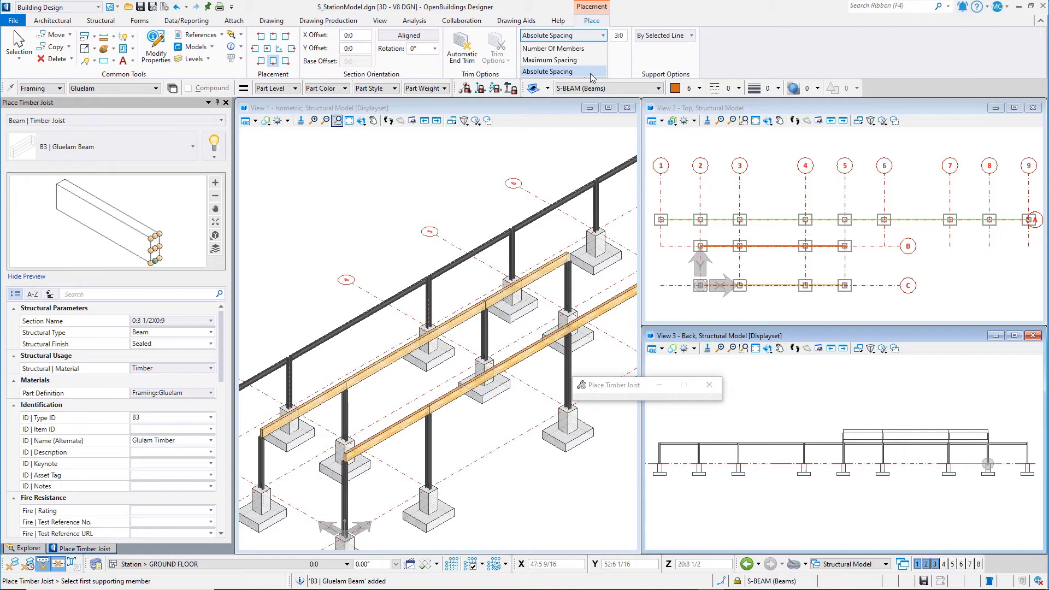
left_click(583, 72)
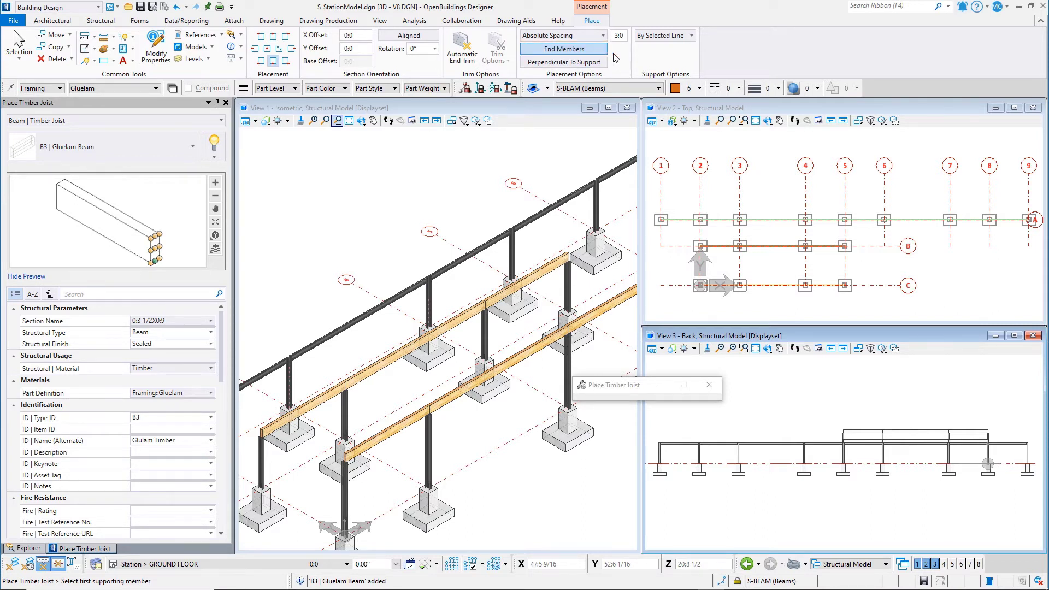
left_click(655, 37)
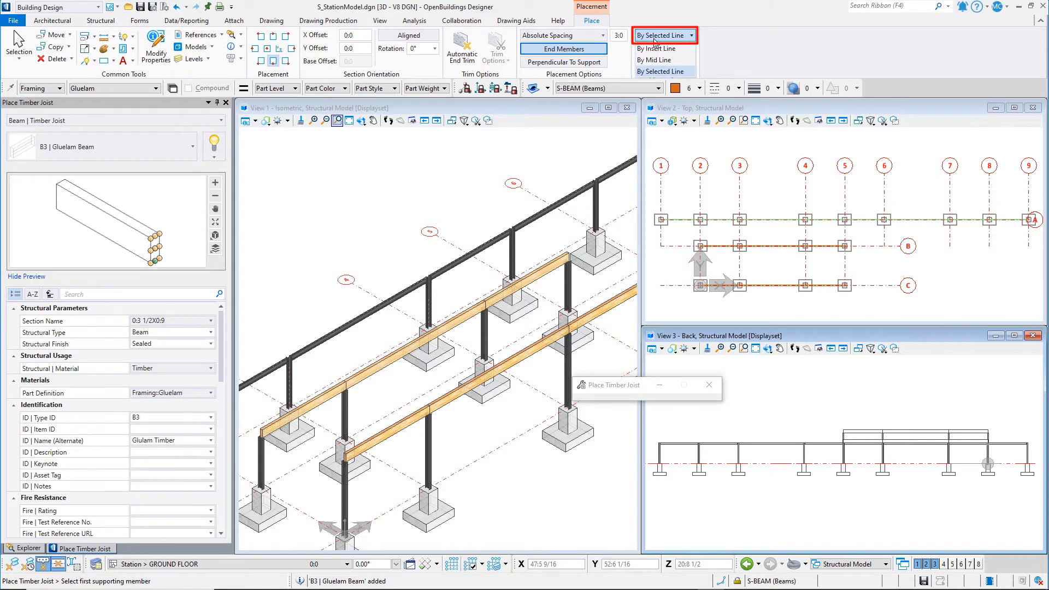
left_click(686, 73)
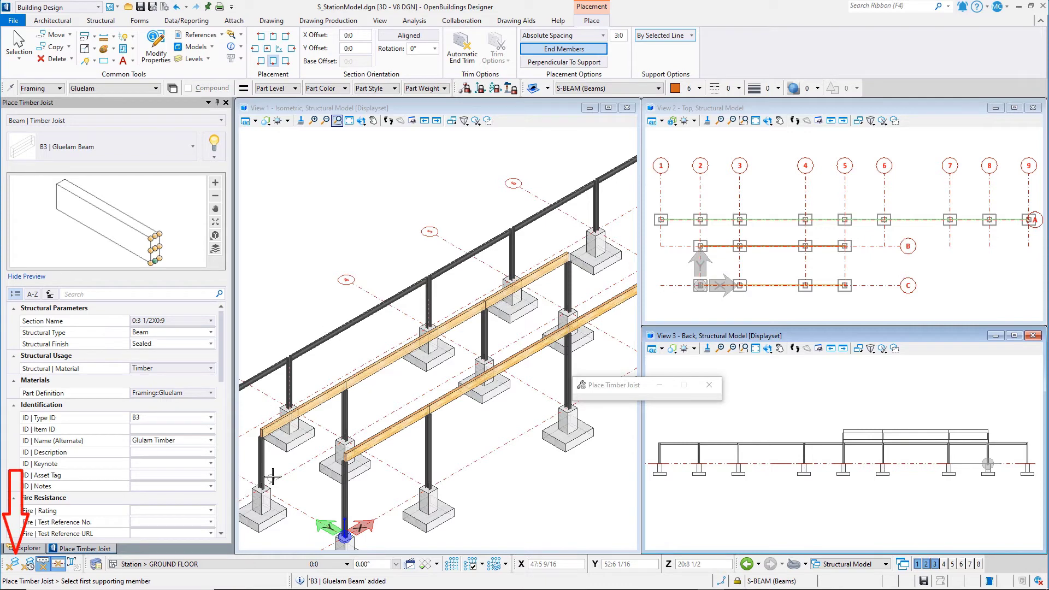
Place joists between the glulam beams on gridlines B and C in the bay between grids 2 and 3
scroll(248, 466, "up", 3)
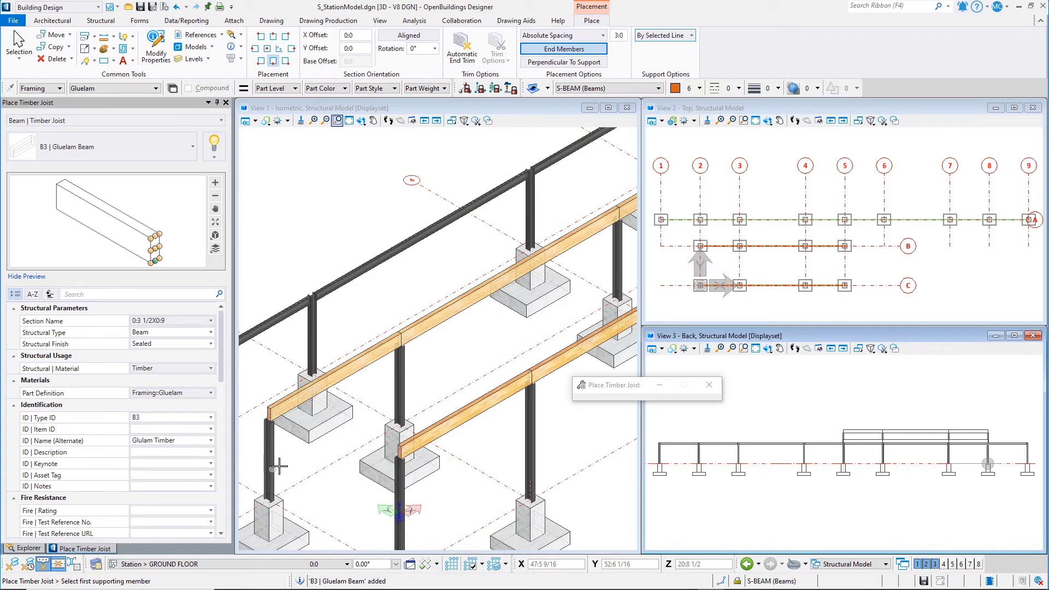
left_click(336, 371)
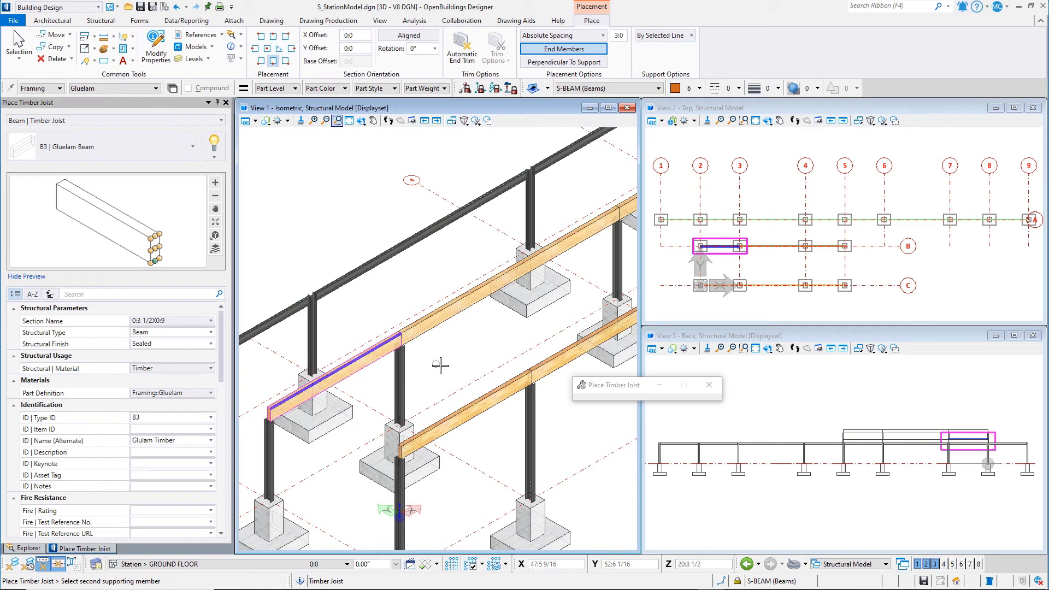
left_click(466, 406)
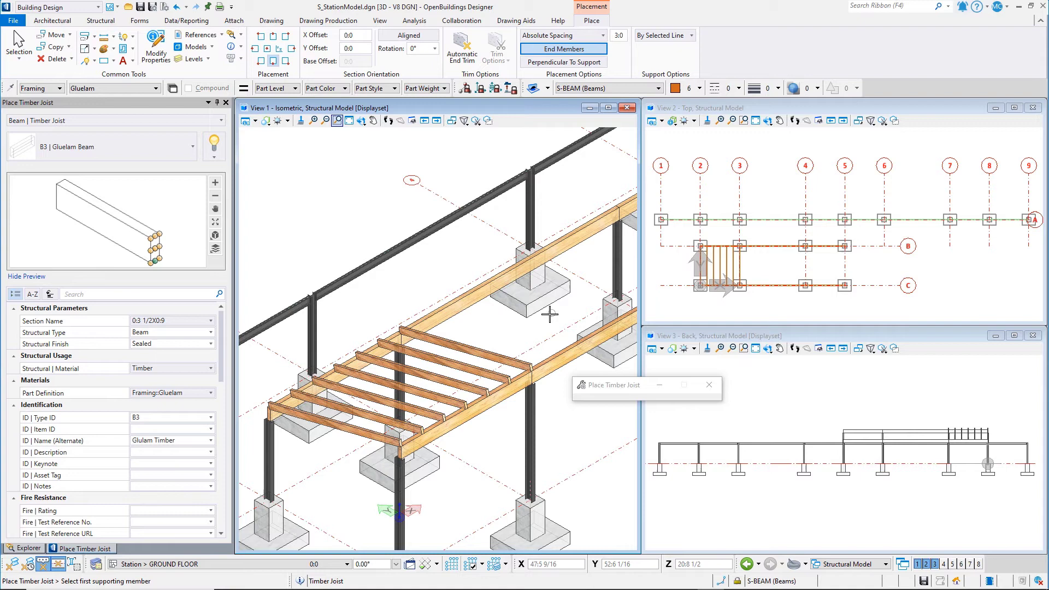
Place joists between the glulam beams on gridlines B and C in the bay between grids 4 and 5
middle_click_drag(550, 312, 315, 444)
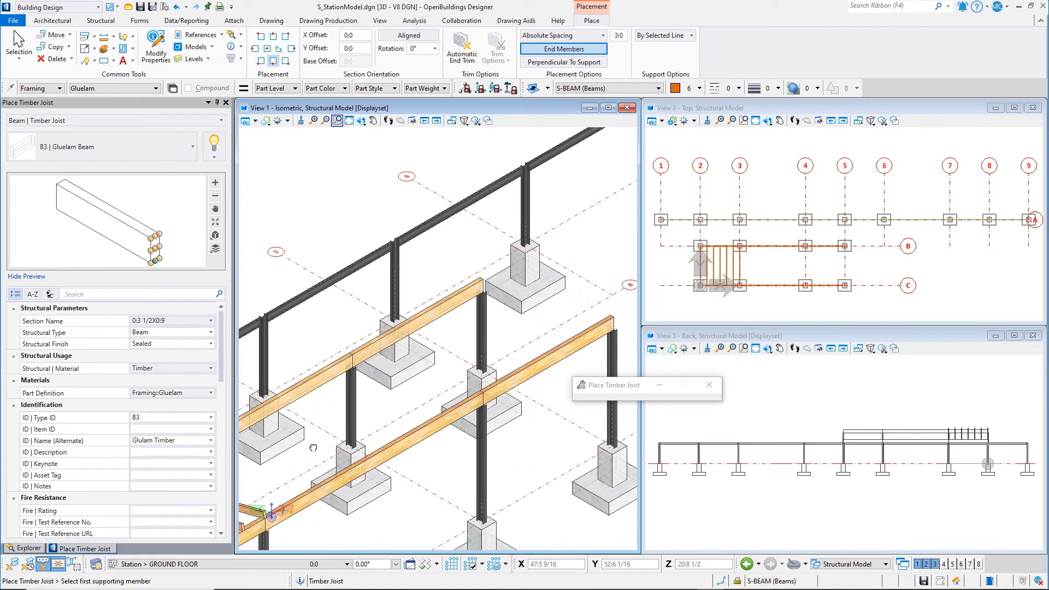
left_click(419, 317)
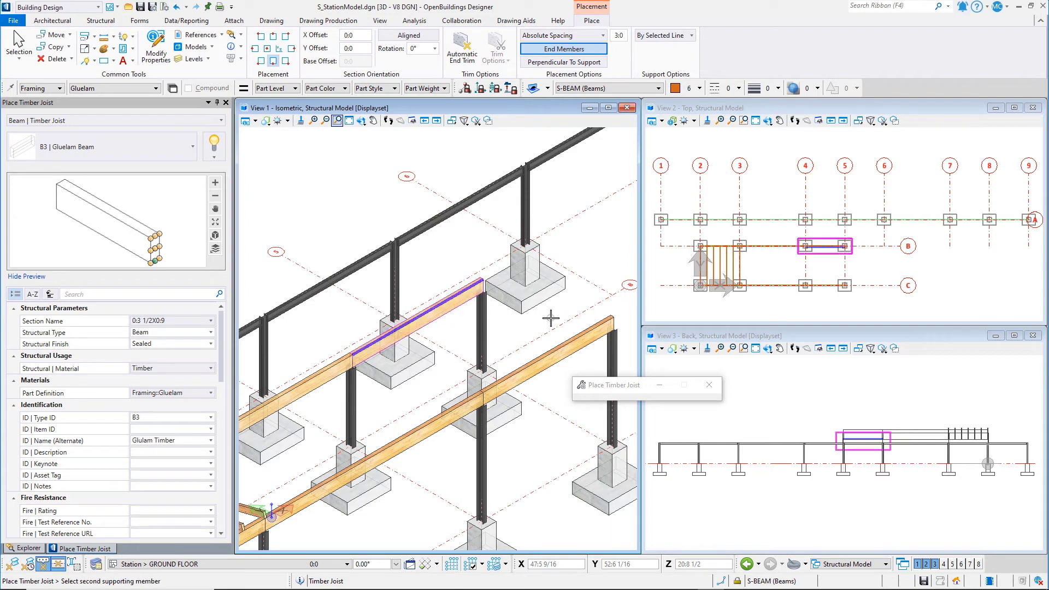
left_click(545, 355)
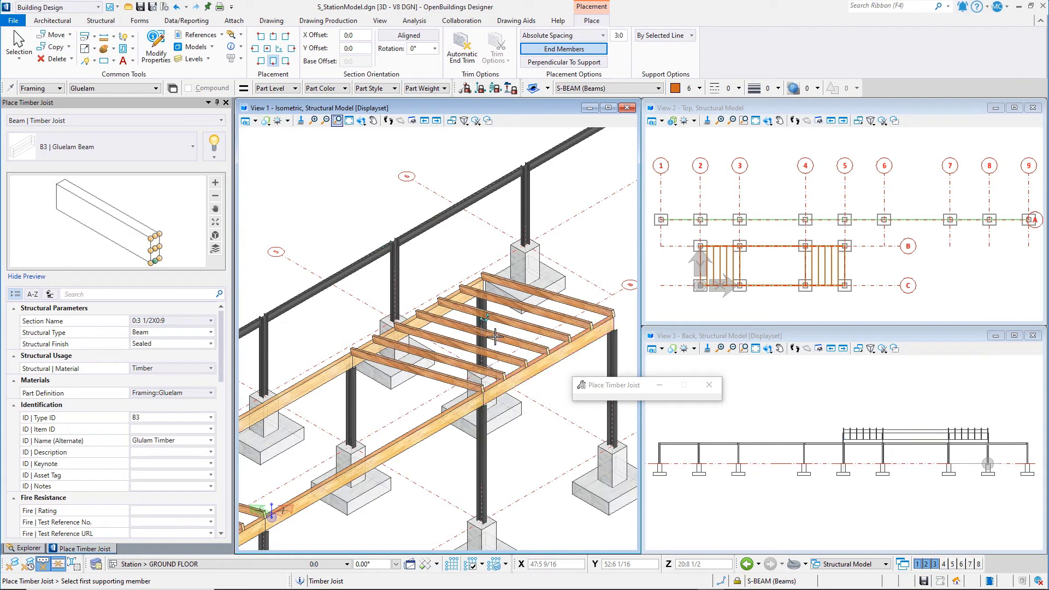
Disable End Members, frame joists between the B and C beams from grid 3 to 4, and close the joist settings
left_click(579, 50)
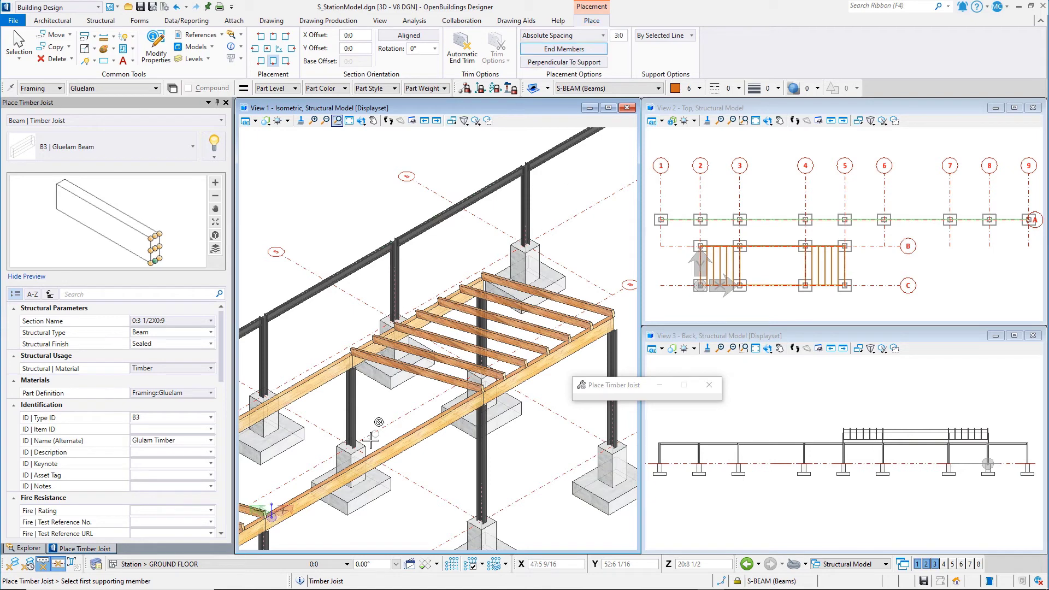
middle_click(312, 453)
middle_click_drag(312, 453, 456, 326)
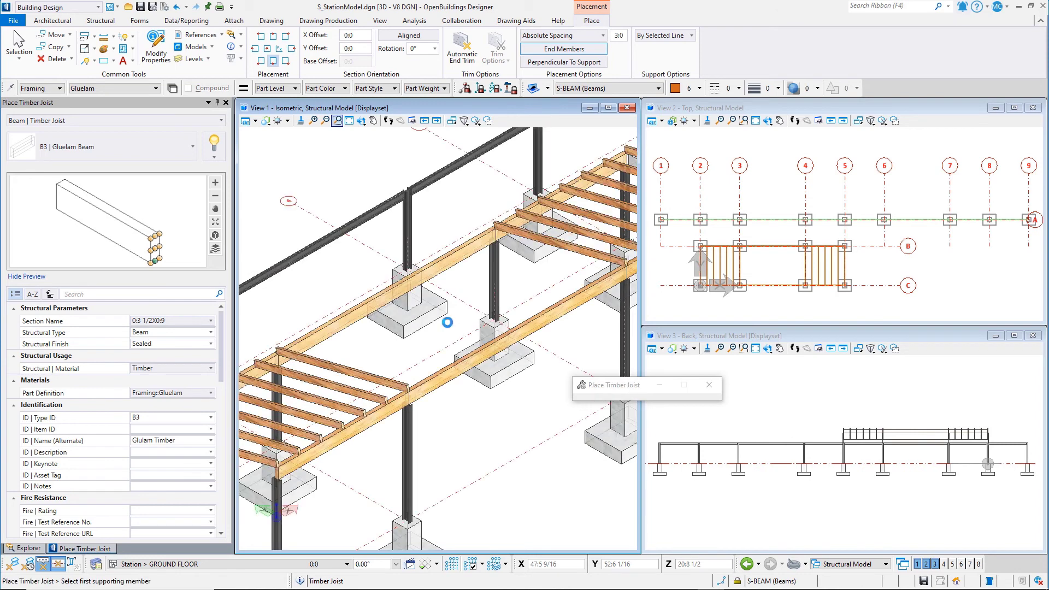
left_click(387, 290)
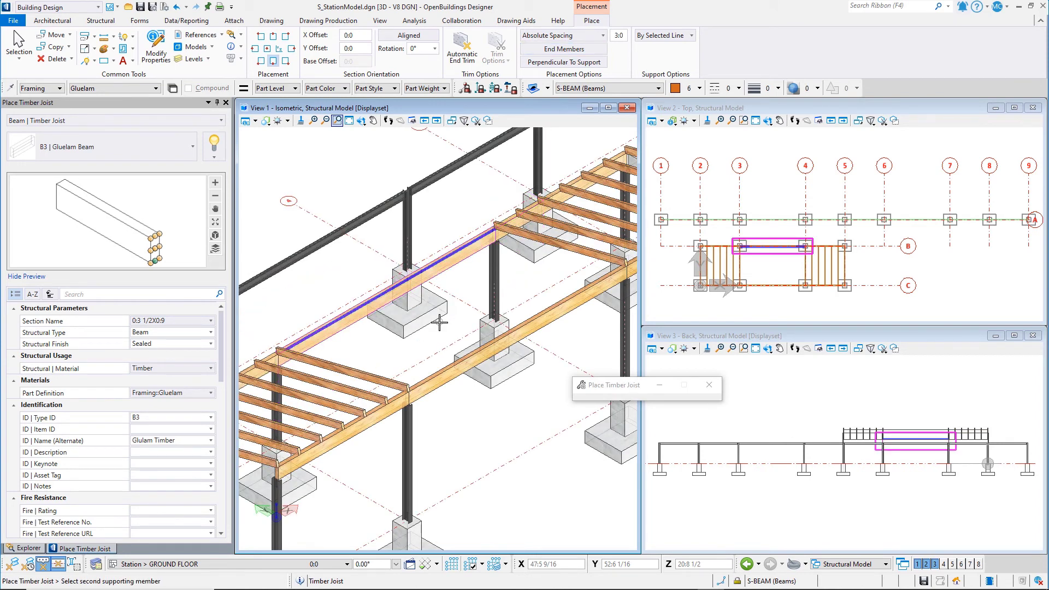
left_click(524, 324)
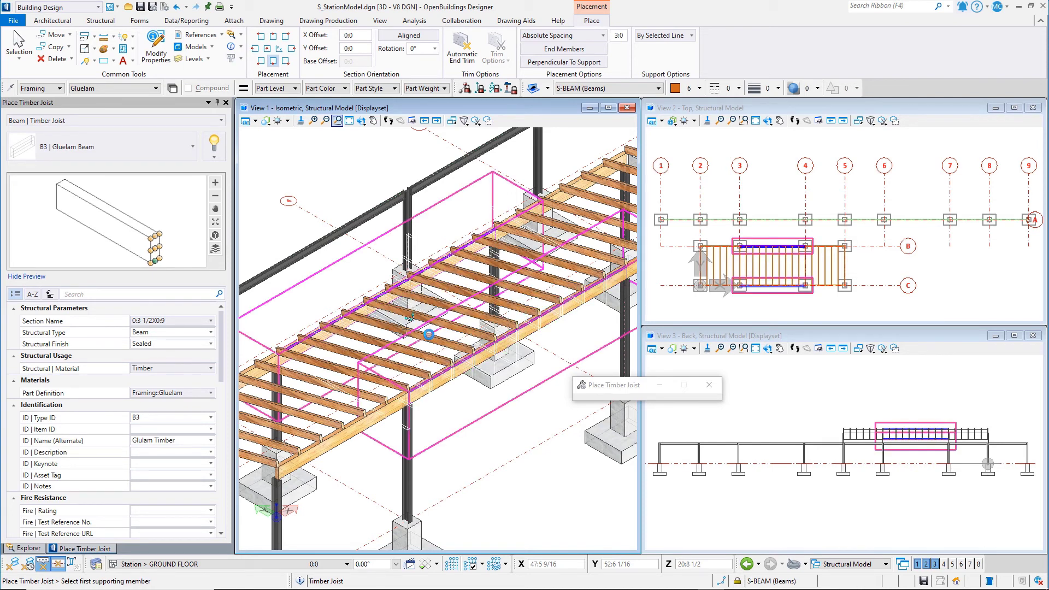
scroll(433, 337, "down", 1)
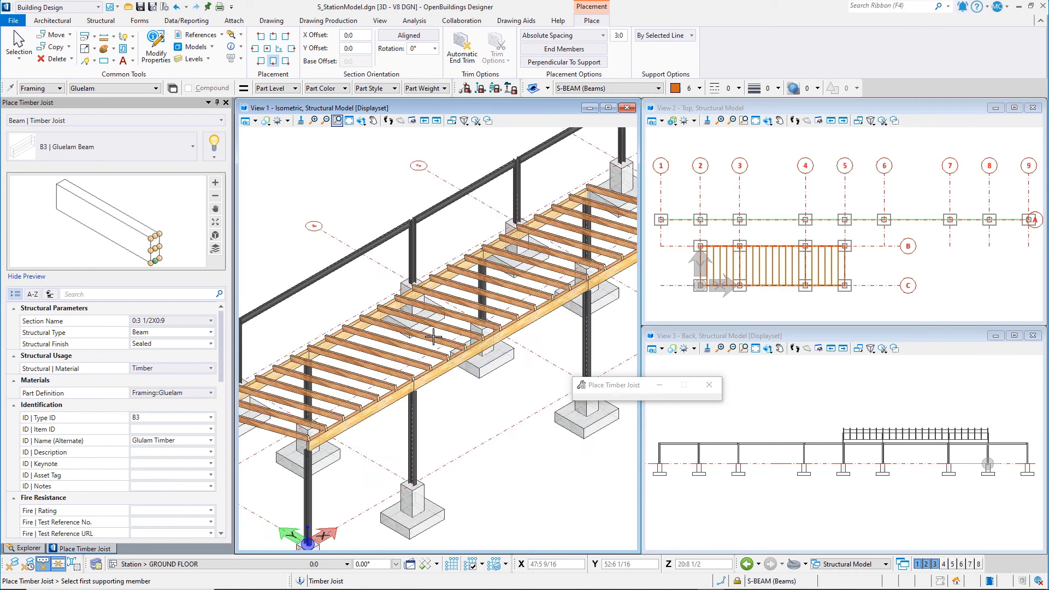
scroll(433, 337, "down", 1)
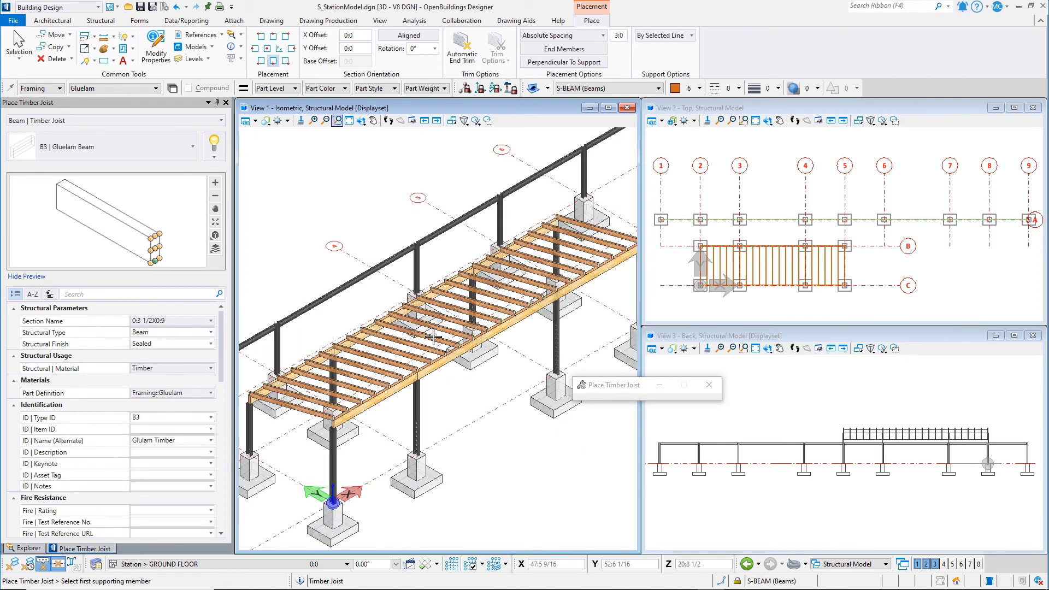
scroll(433, 337, "down", 1)
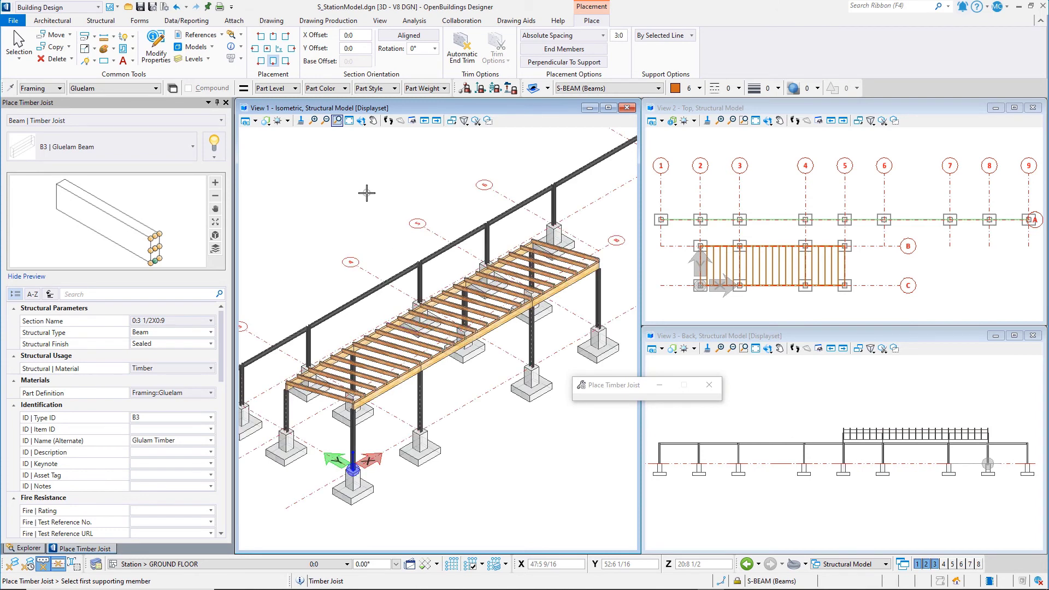
left_click(225, 102)
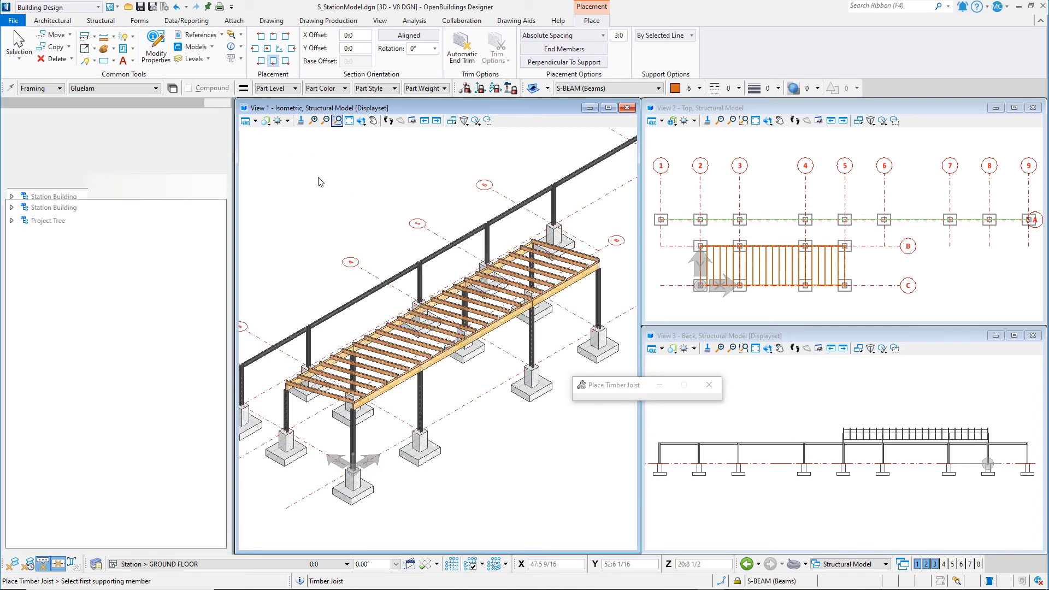